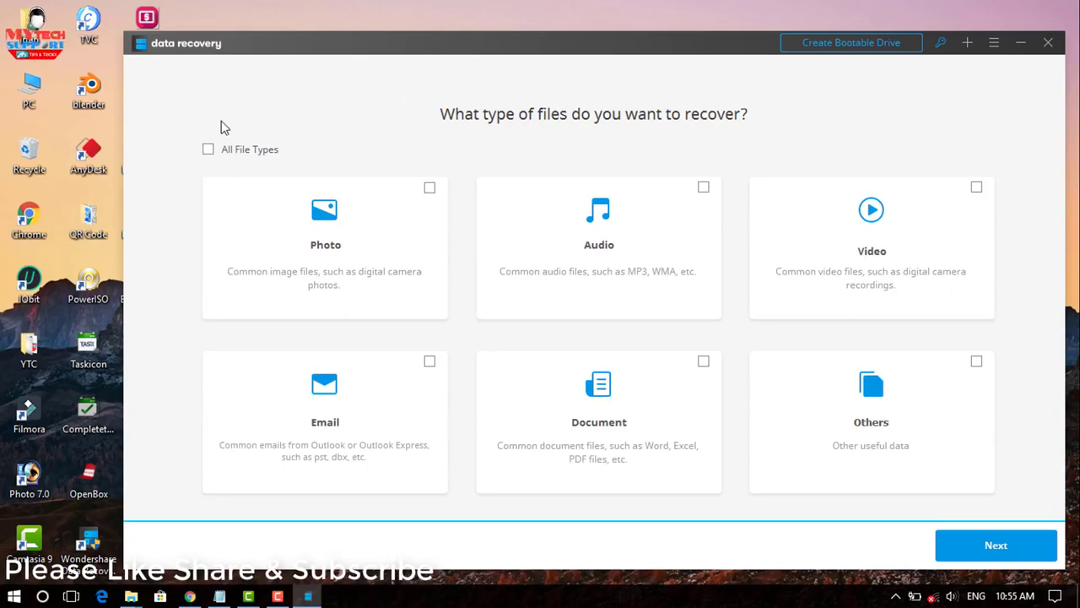
- Check the contents of USB Drive (H:) in File Explorer and return to the PC overview
double_click(30, 84)
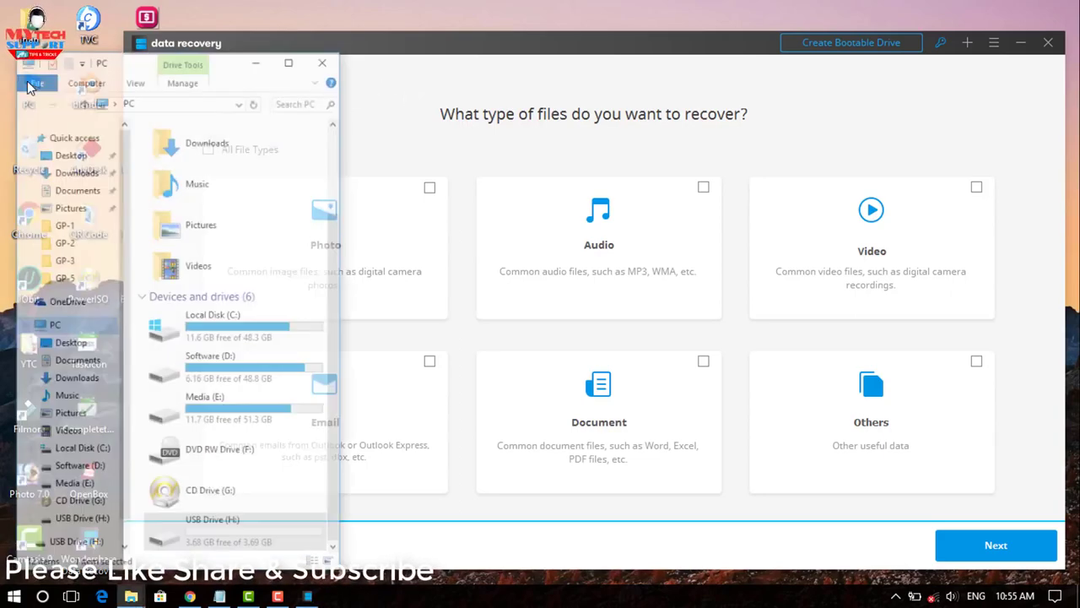
double_click(228, 515)
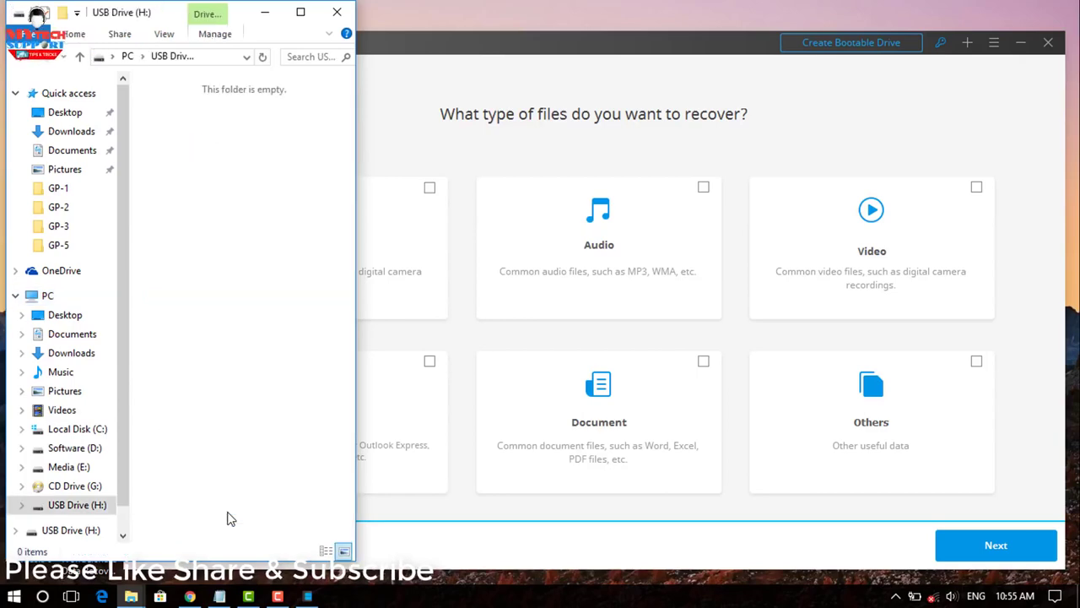
left_click(81, 56)
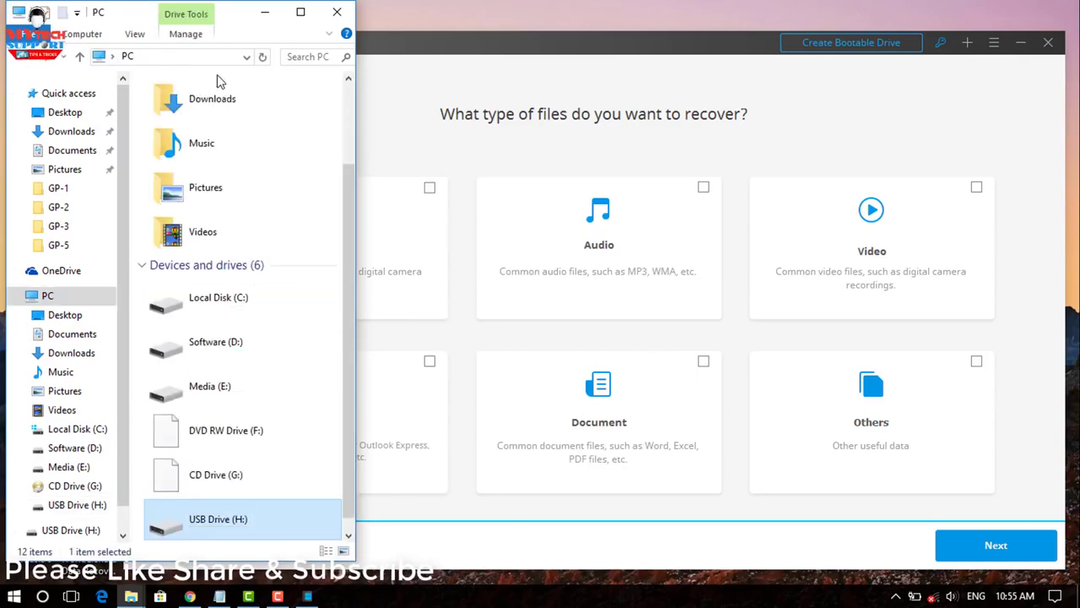
- Quick-format USB Drive (H:) with the default FAT32 file system and close the format dialog
right_click(199, 527)
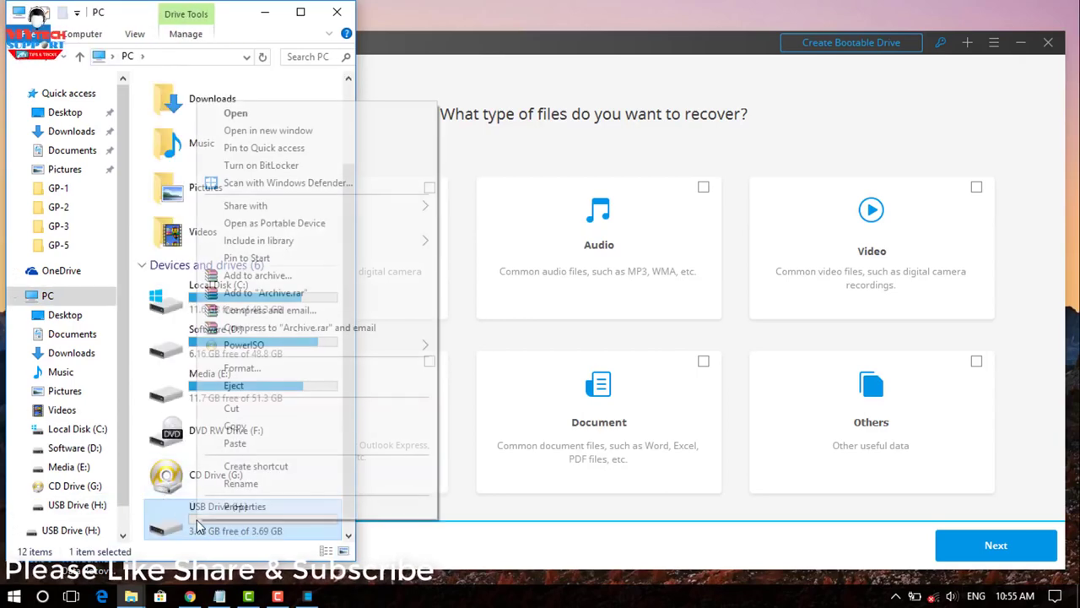
left_click(379, 369)
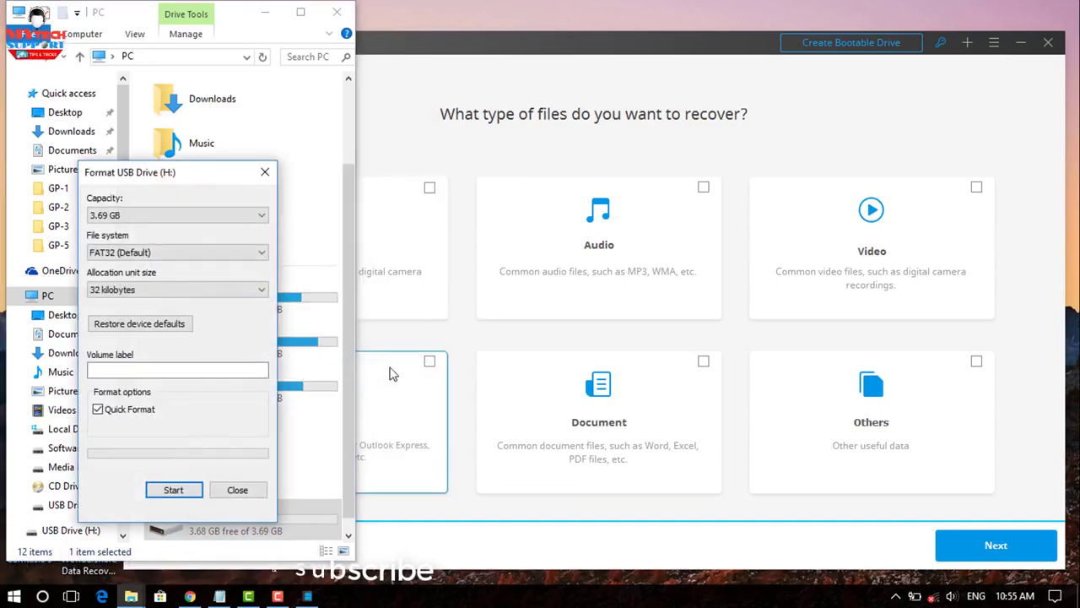
left_click(175, 491)
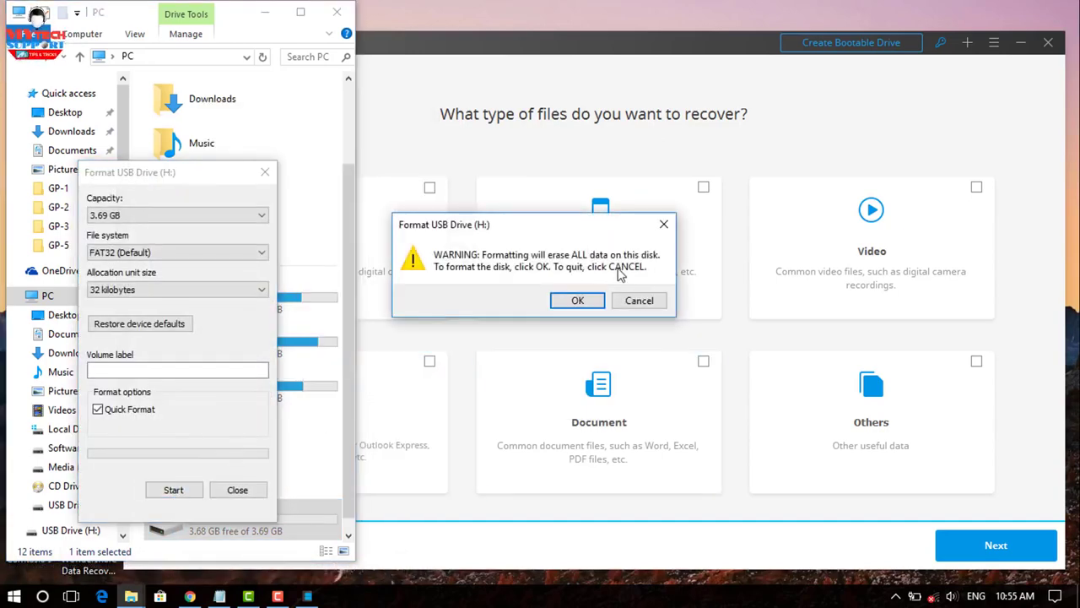
left_click(579, 301)
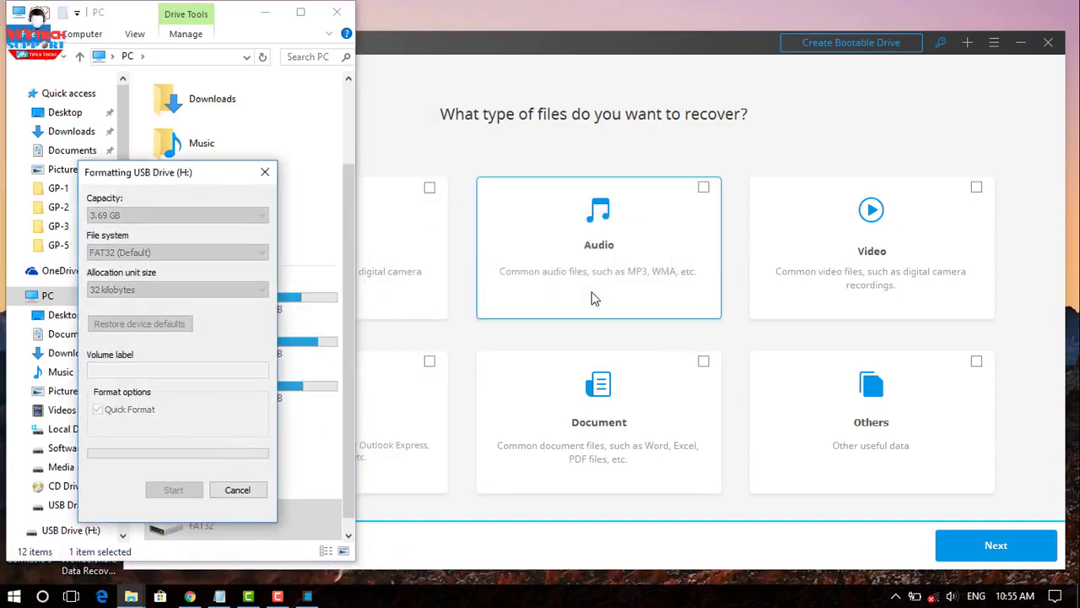
left_click(647, 299)
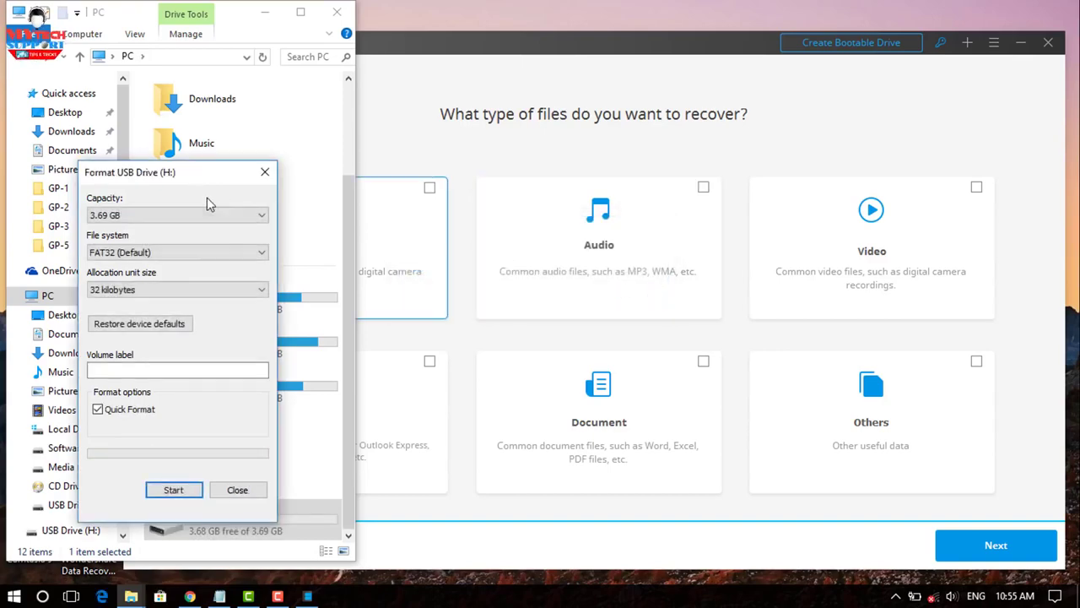
left_click(265, 171)
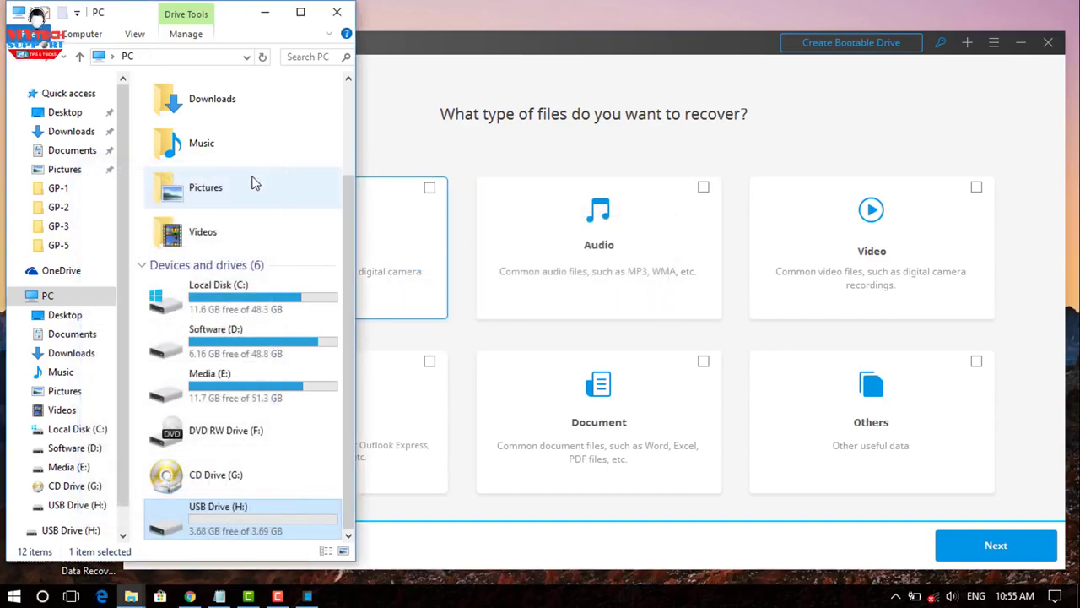
- Copy the first ten images from the PC Wallpaper folder on Media (E:)
left_click(214, 395)
double_click(221, 391)
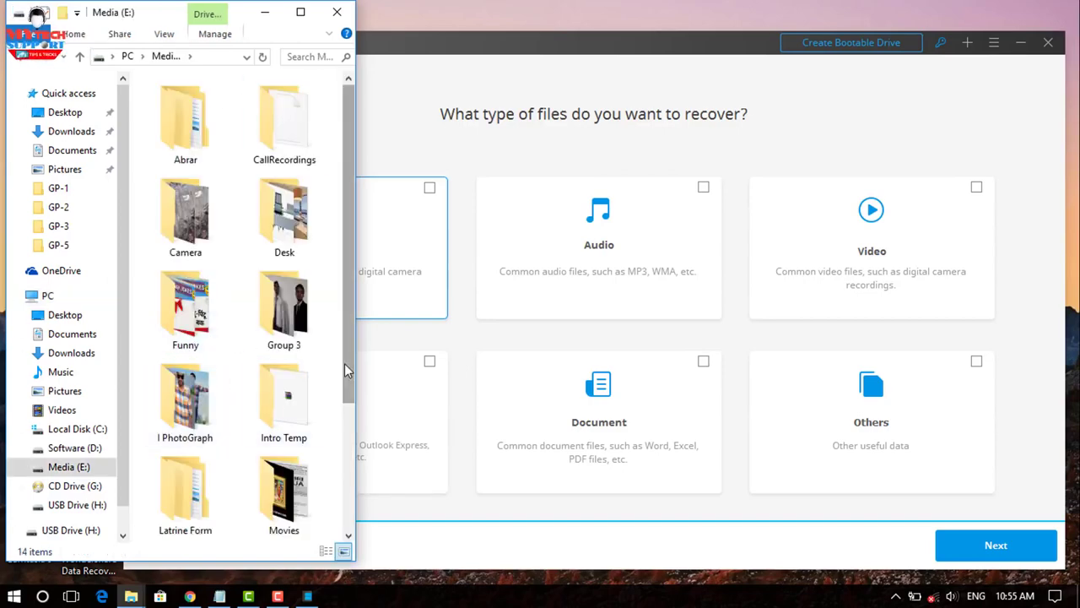
left_click_drag(354, 359, 360, 476)
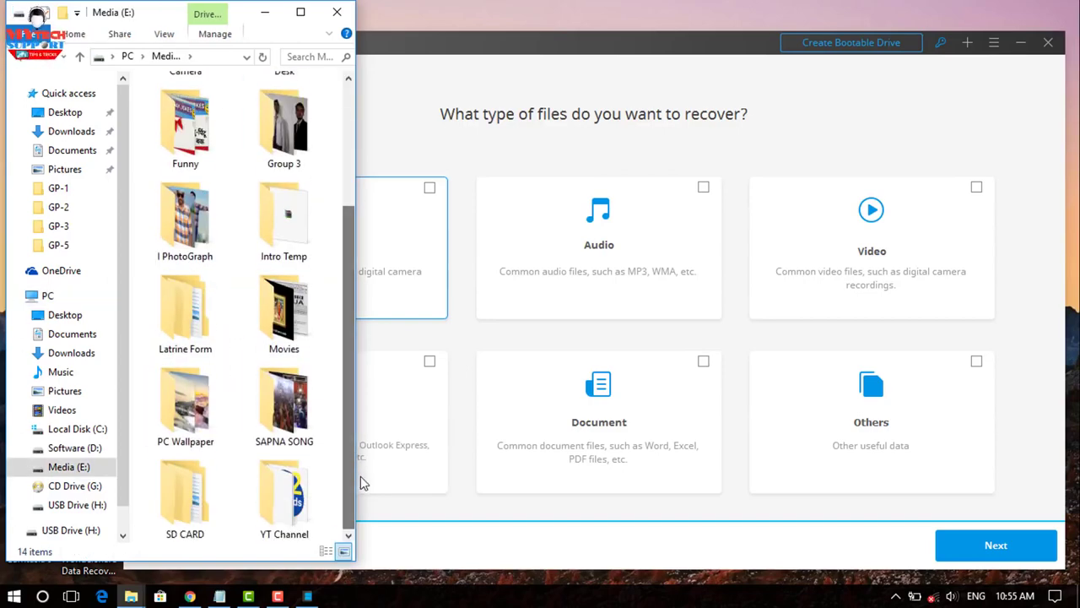
double_click(202, 442)
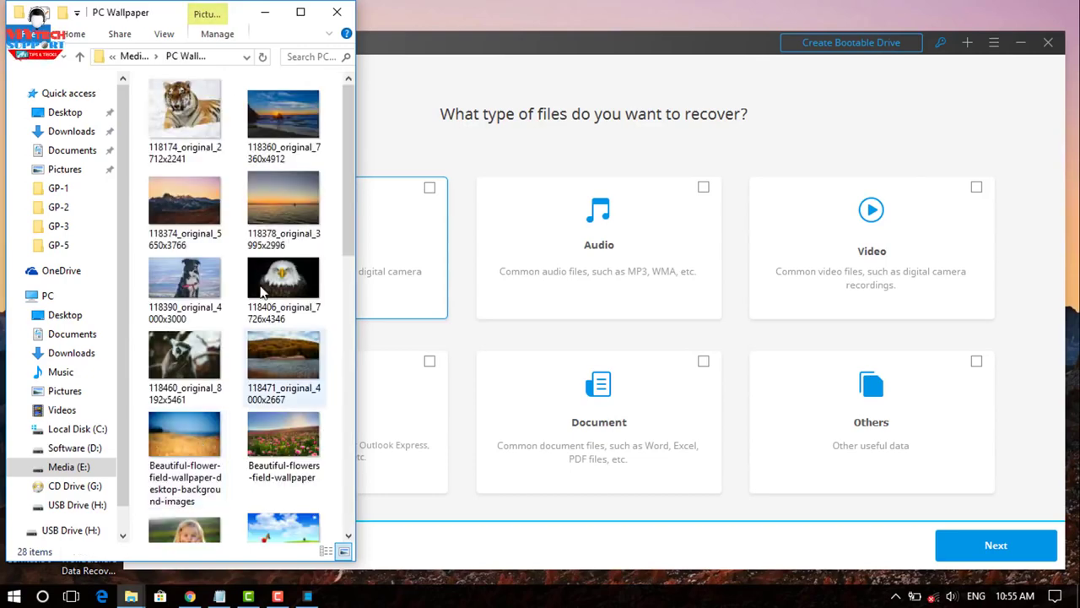
left_click_drag(334, 114, 175, 425)
right_click(176, 425)
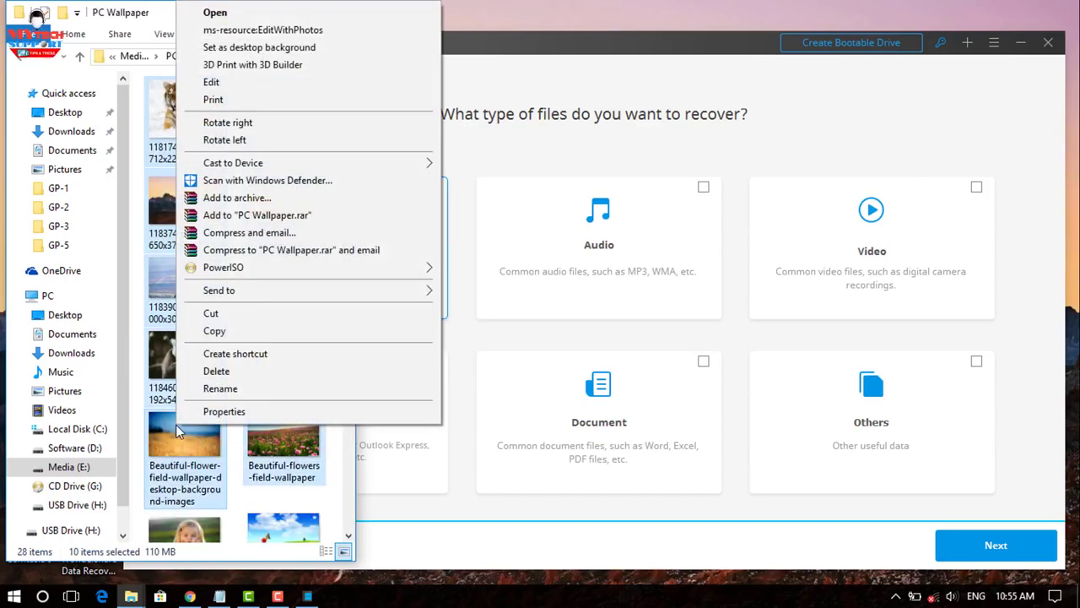
left_click(215, 331)
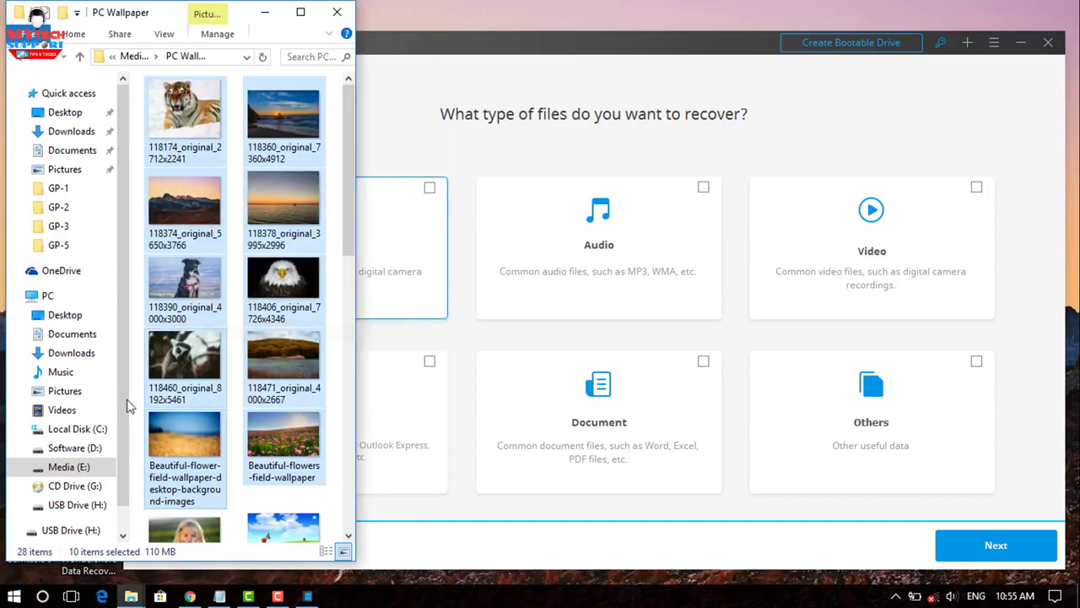
- Paste the copied images into USB Drive (H:) and view the drive's contents in a maximized window
left_click(98, 530)
right_click(211, 218)
left_click(239, 329)
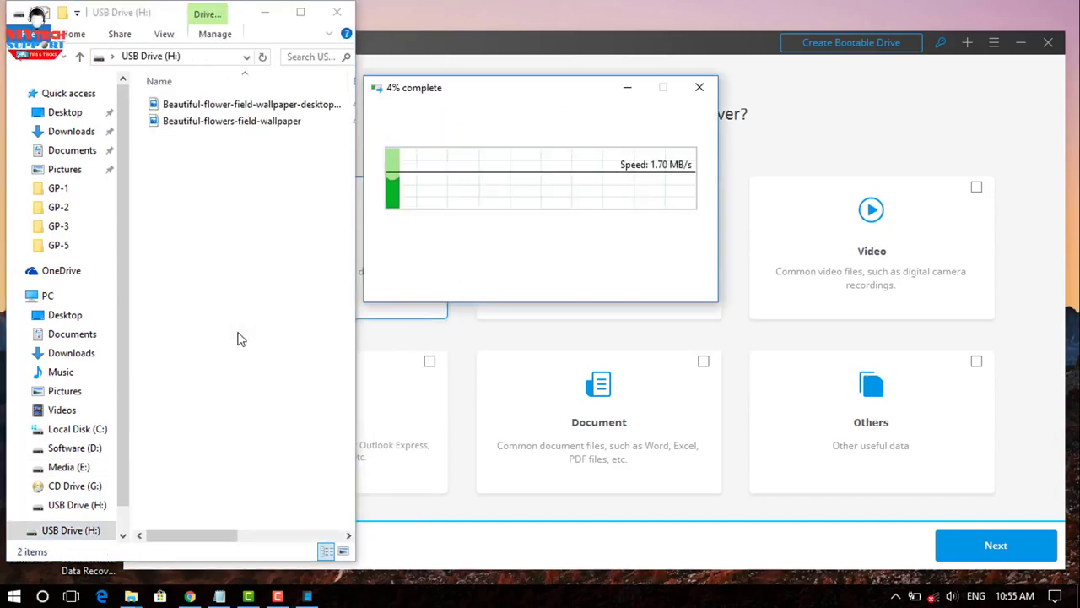
left_click(301, 12)
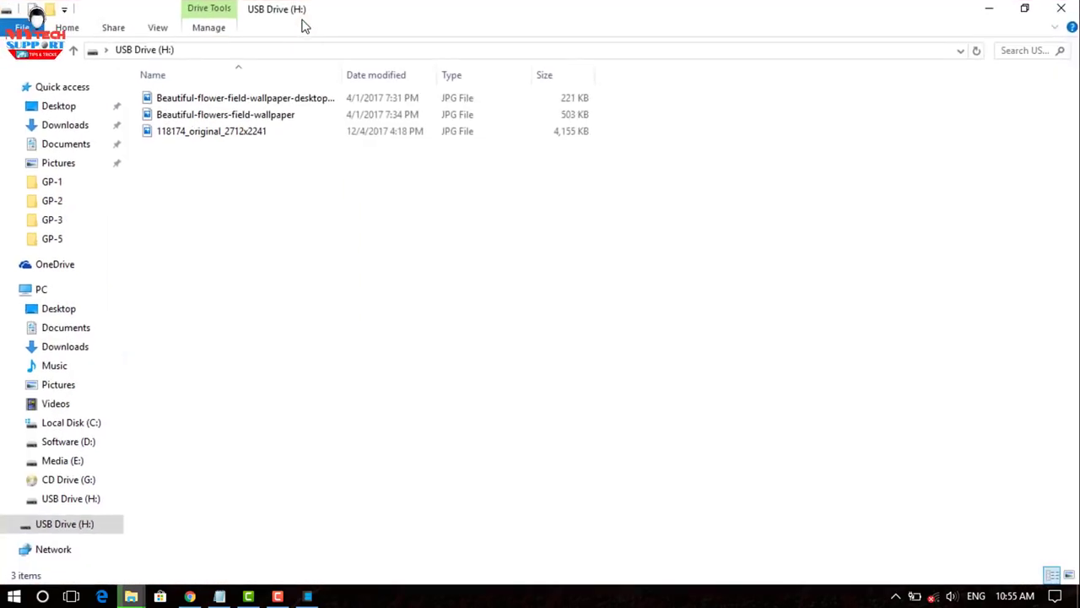
key("alt+Up")
double_click(426, 279)
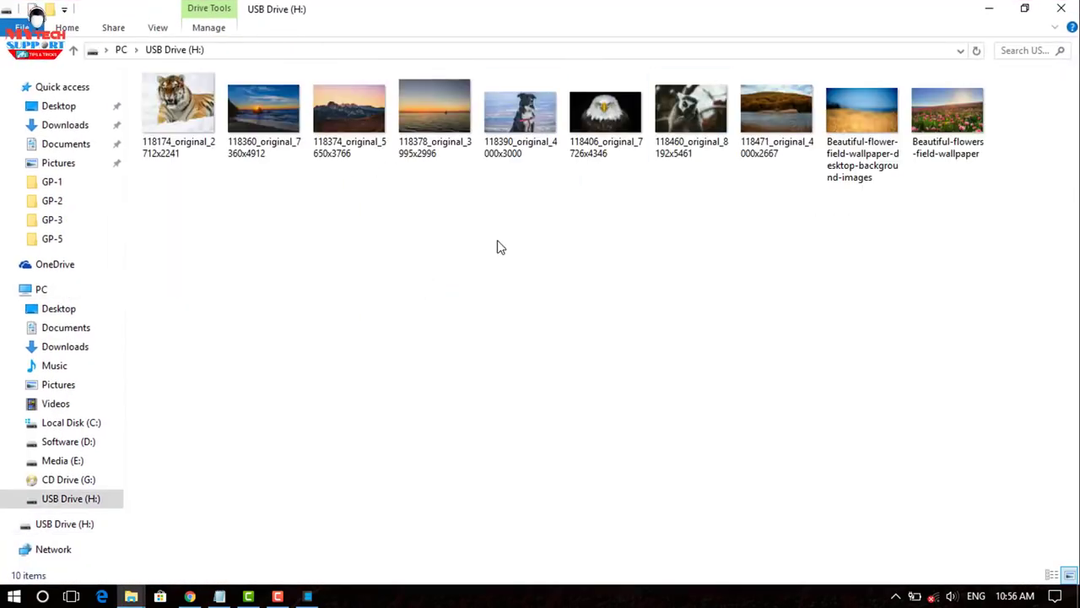
- Delete all the images from USB Drive (H:) and return to the PC overview
key("ctrl+a")
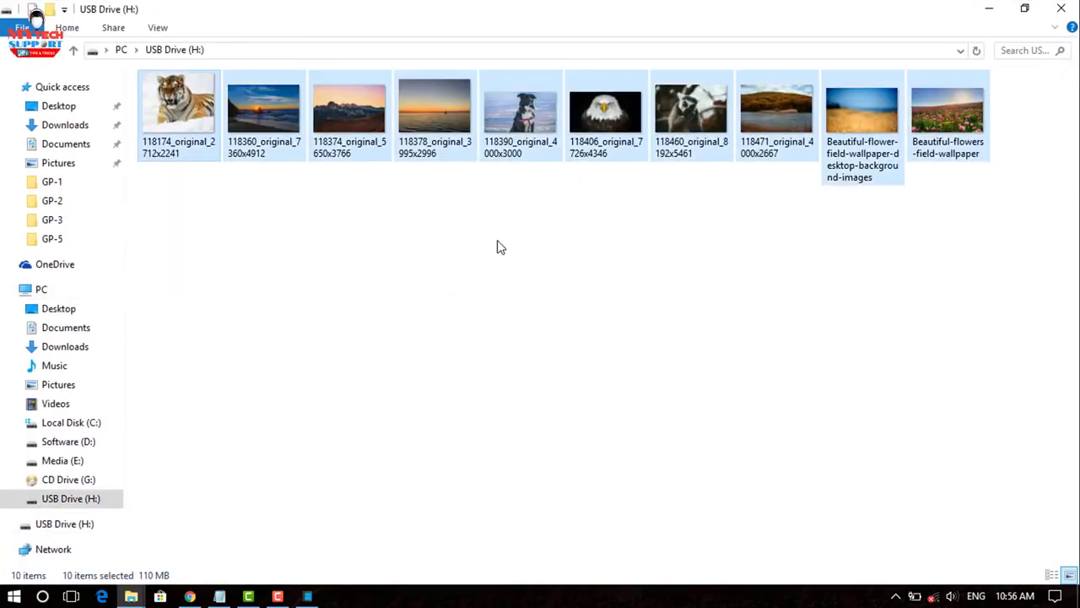
right_click(456, 145)
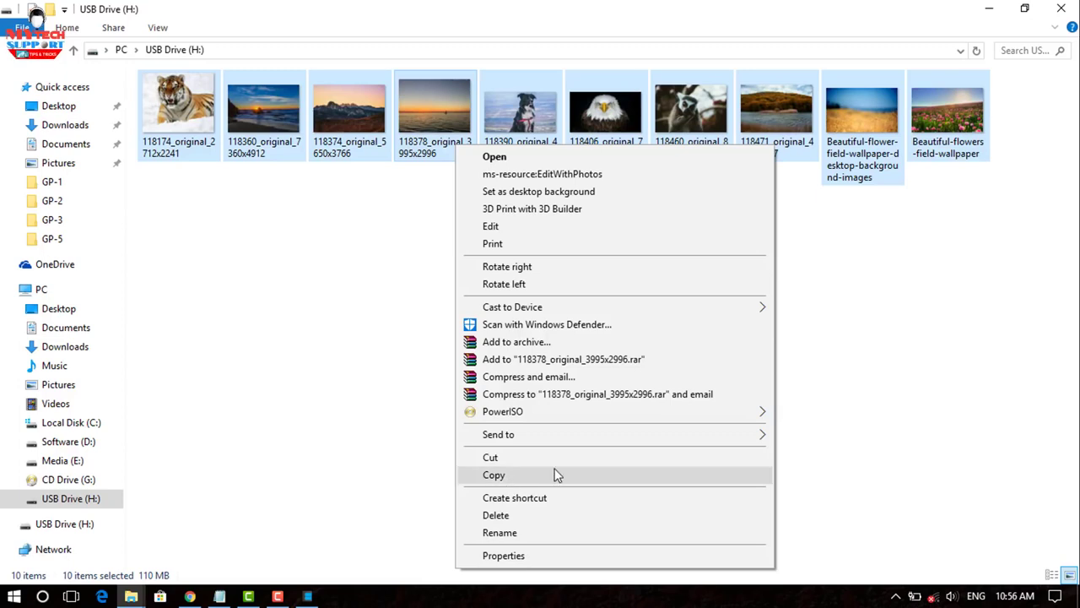
left_click(497, 517)
left_click(602, 313)
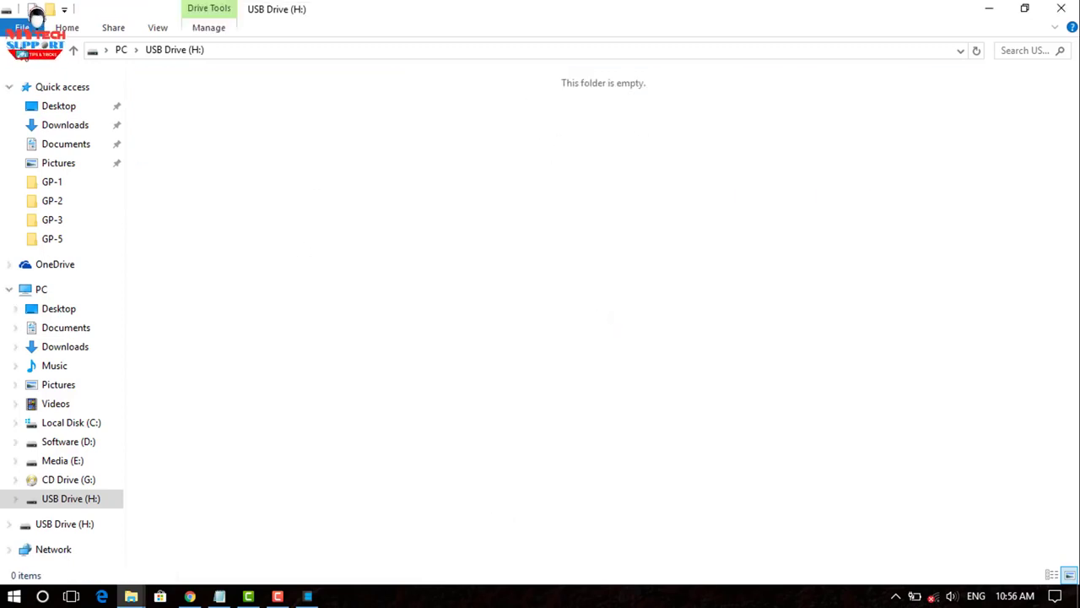
left_click(10, 54)
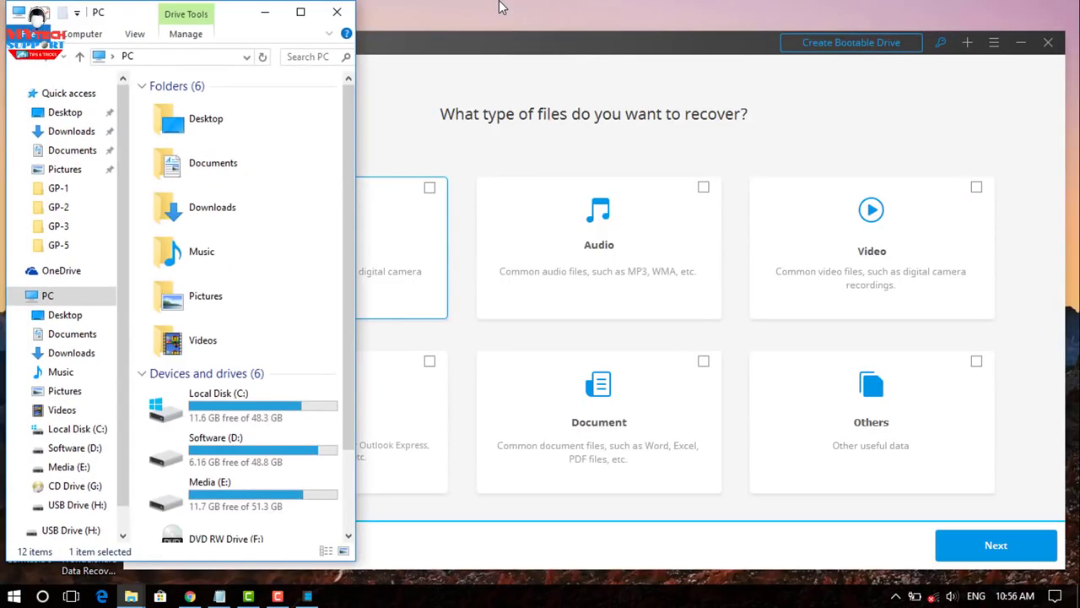
- Run a recovery scan for Photo files only on the external removable Disk (H:)
left_click(426, 75)
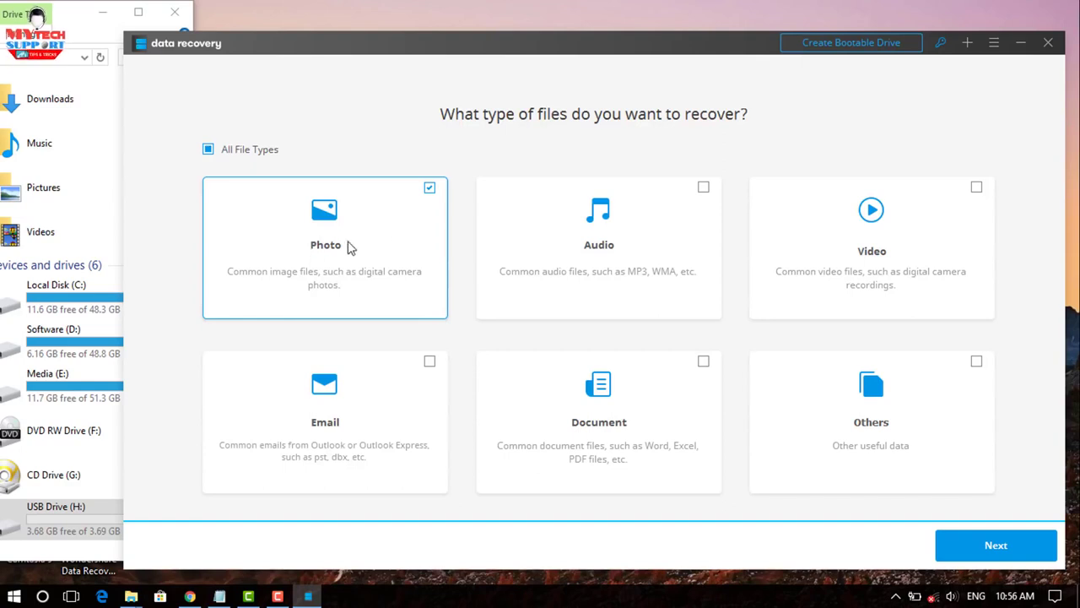
left_click(996, 545)
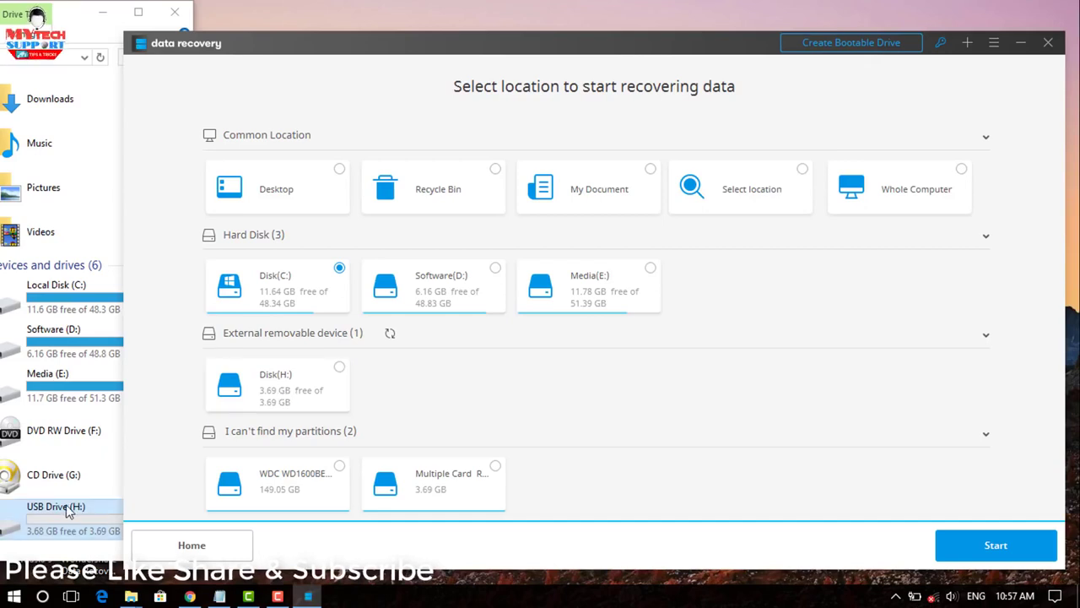
left_click(321, 384)
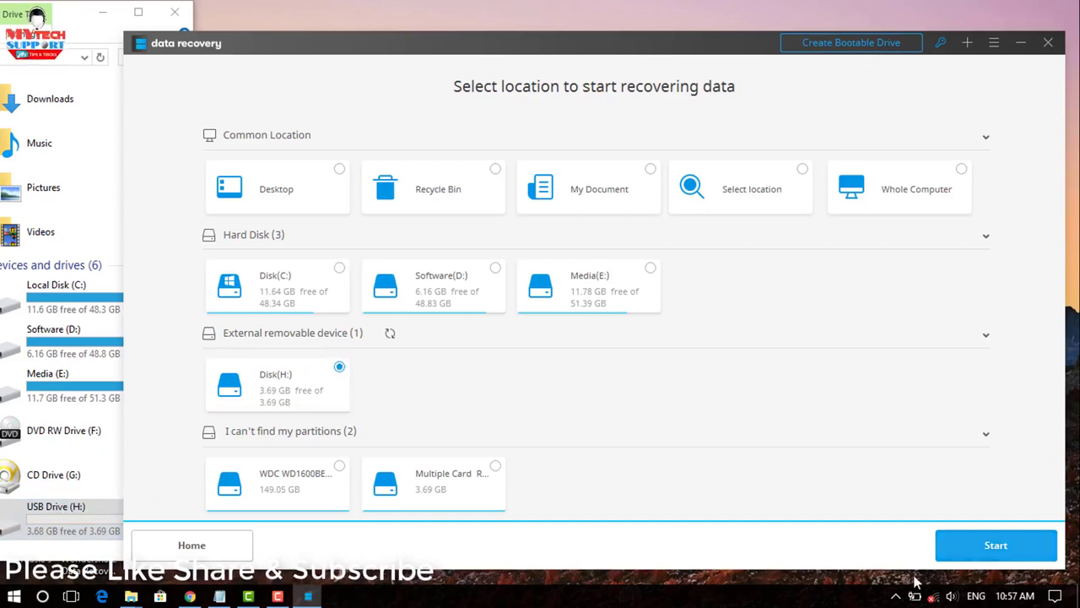
left_click(1003, 546)
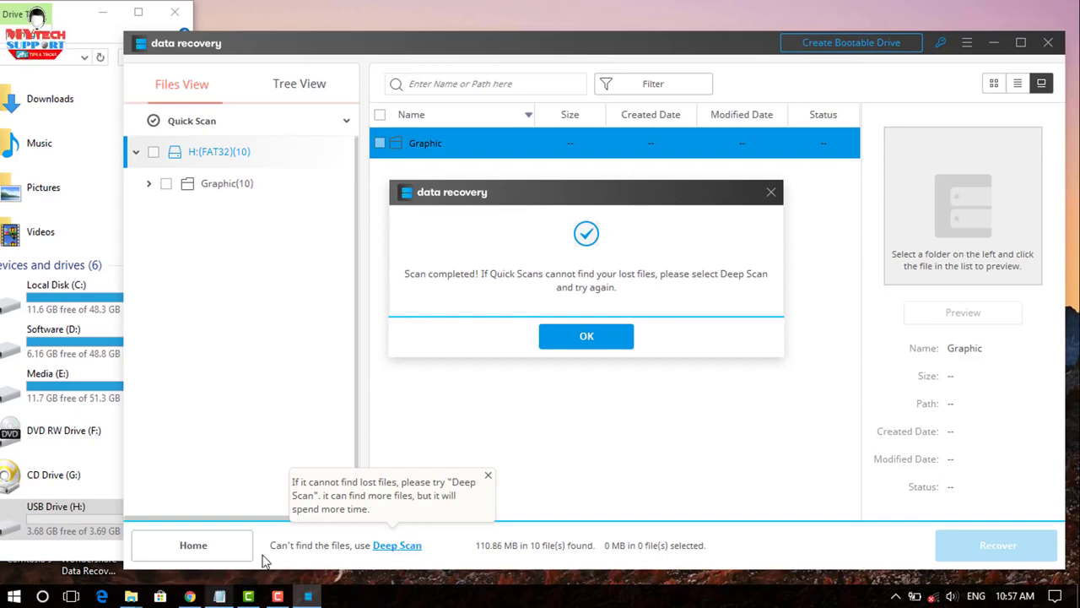
left_click(586, 337)
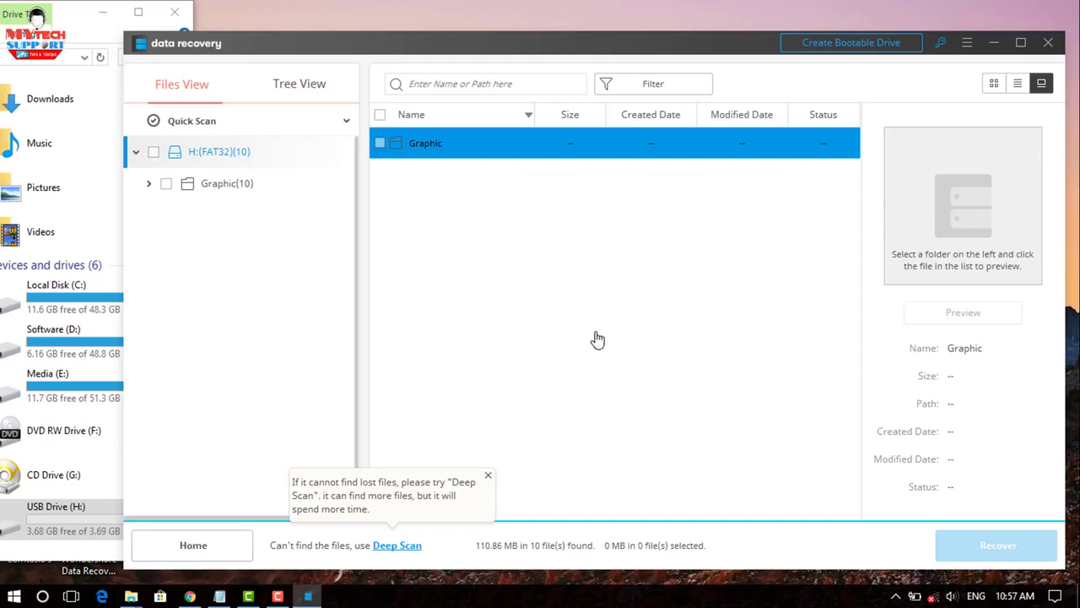
- Mark all images in the Graphic > JPG scan results for recovery and preview 118374_original_5650x3766.jpg
double_click(432, 149)
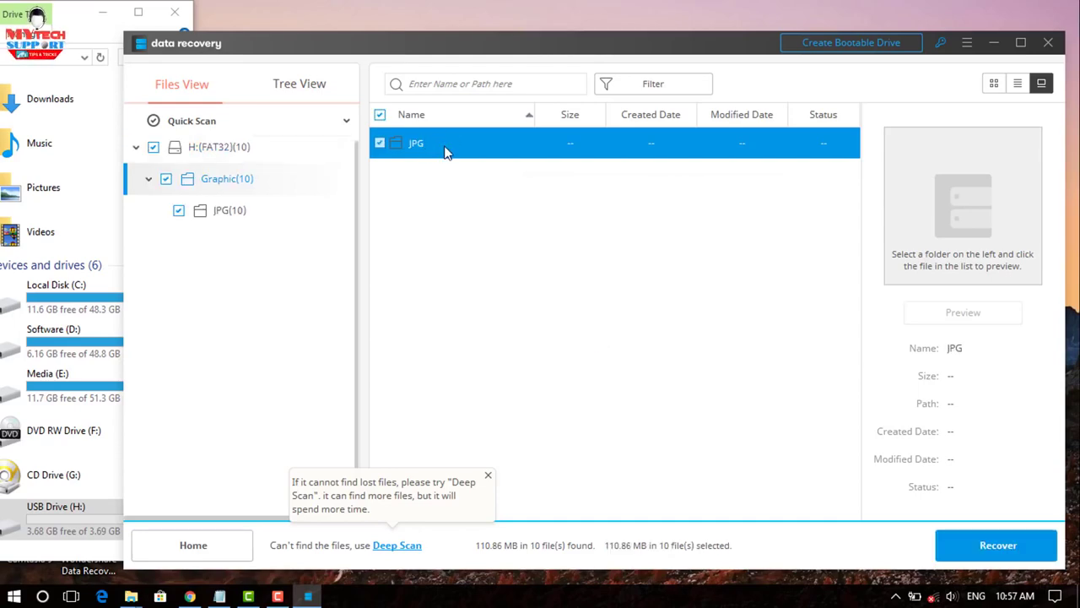
double_click(445, 149)
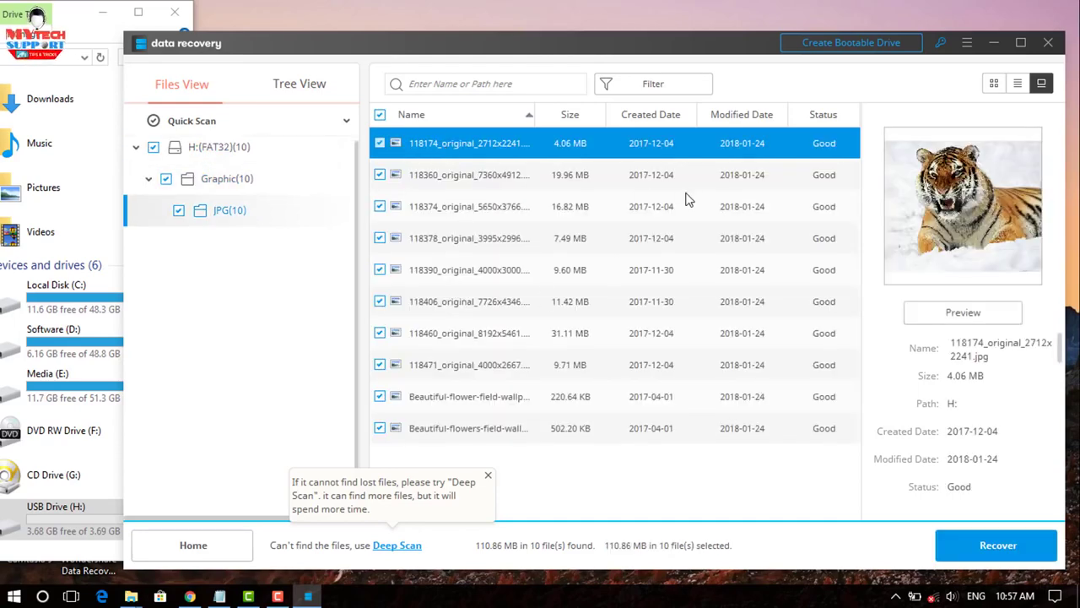
left_click(477, 181)
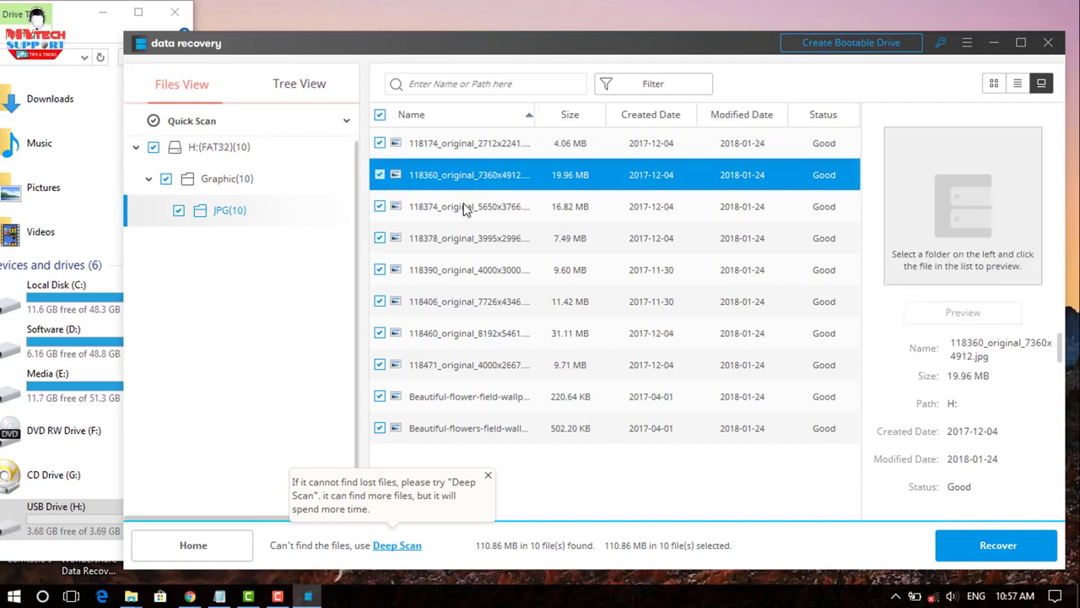
left_click(465, 209)
- Recover the marked images to drive H:, accepting saving on the source partition, and bring the recovered data folder to the front
left_click(996, 546)
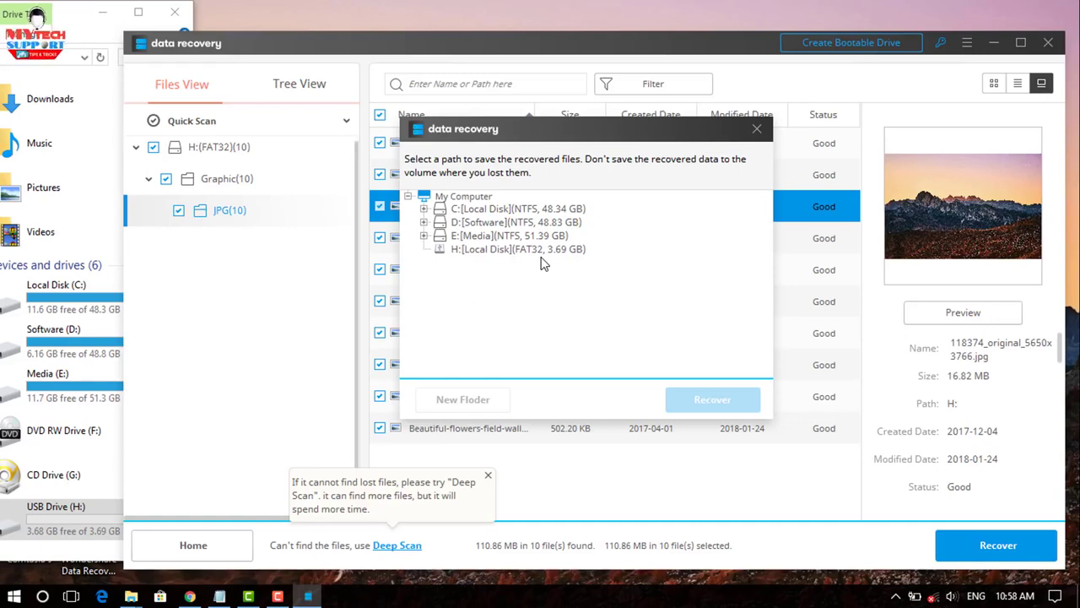
left_click(481, 251)
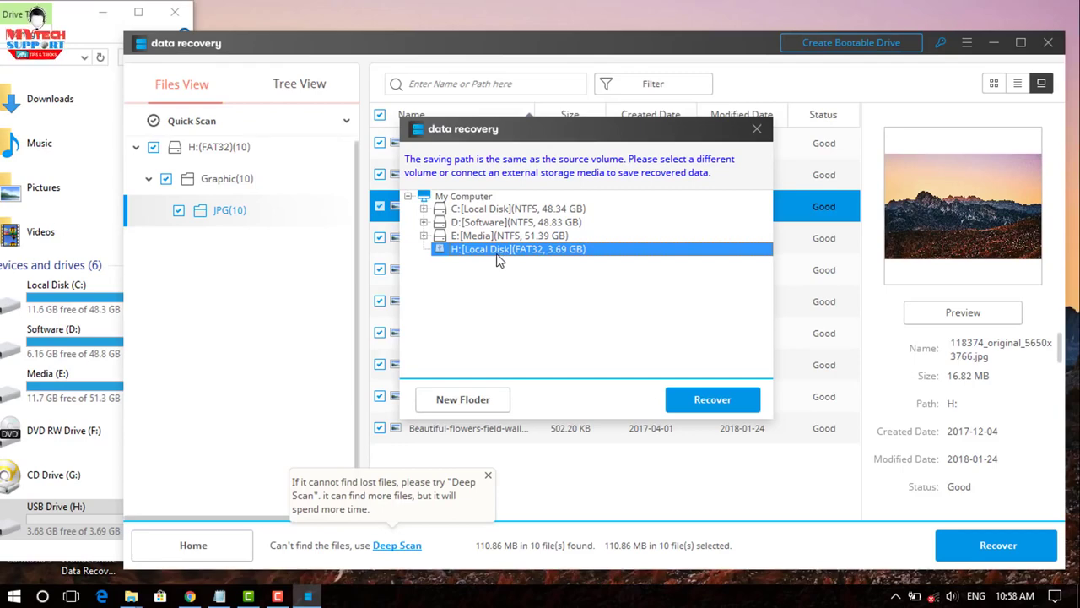
left_click(744, 402)
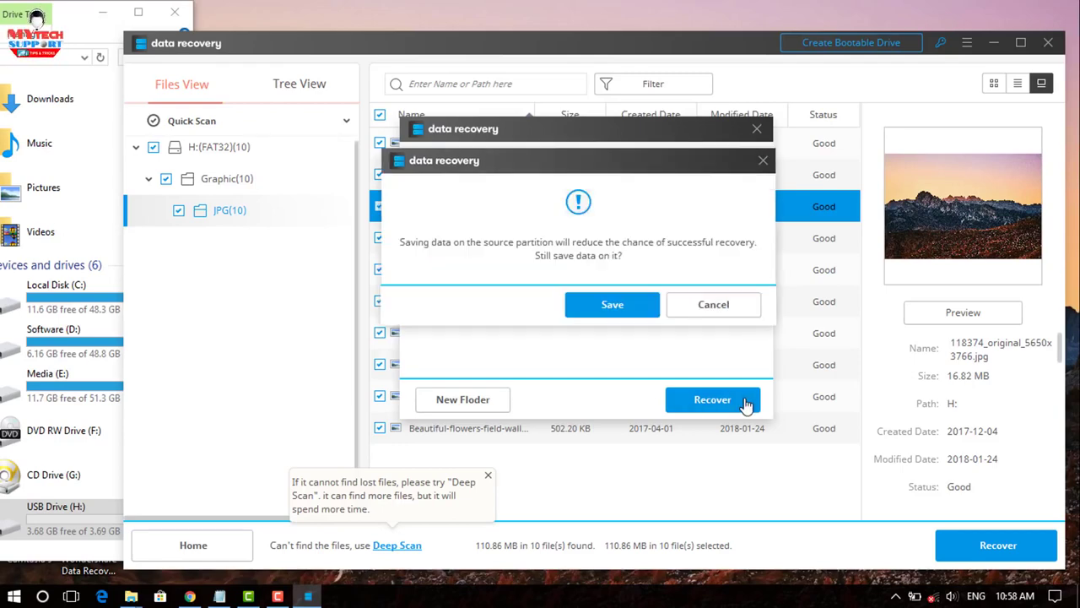
left_click(632, 307)
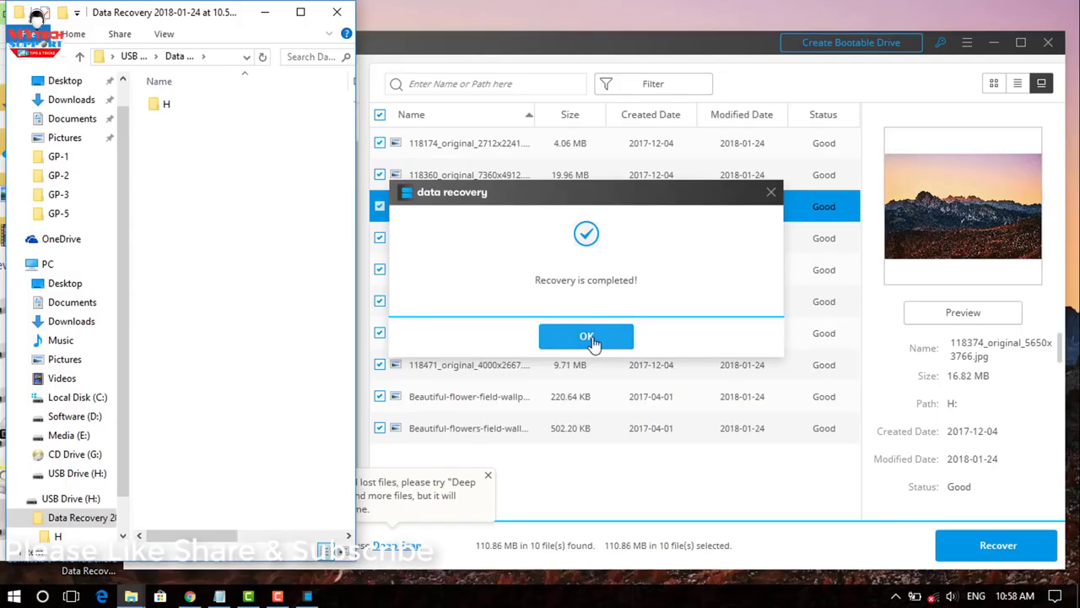
left_click(603, 337)
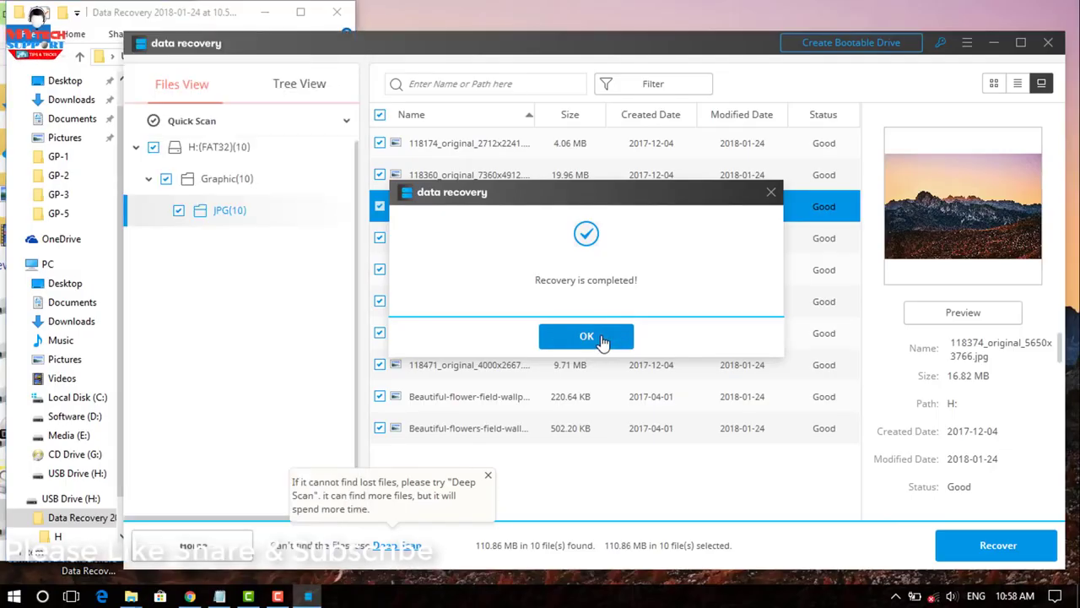
left_click(603, 337)
left_click(193, 5)
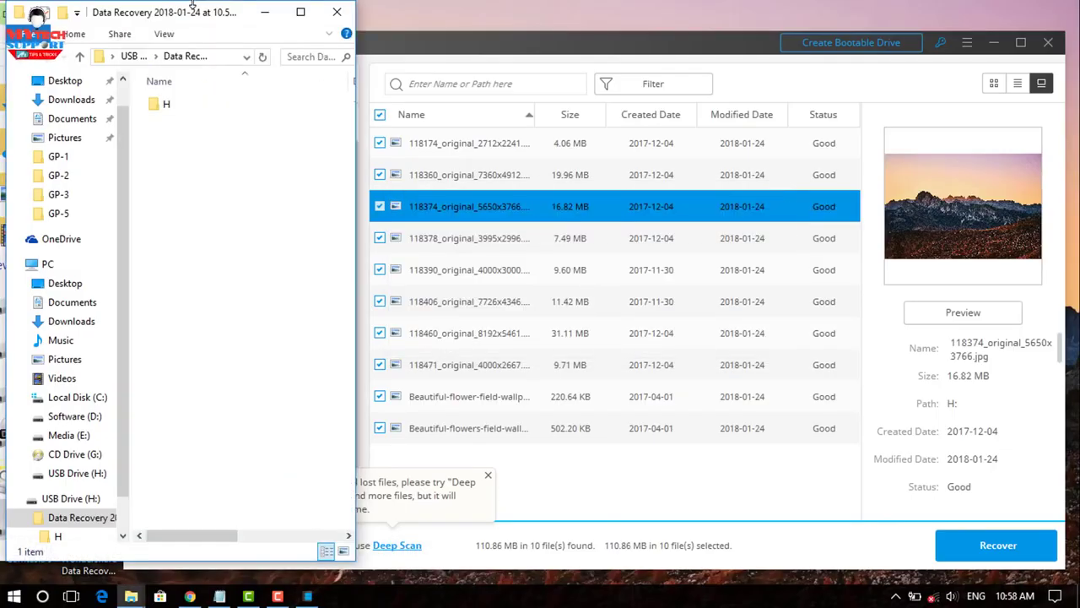
- Maximize the file window and open the recovered H folder inside Data Recovery 2018-01-24 at 10.58.21 on USB Drive (H:)
left_click(299, 12)
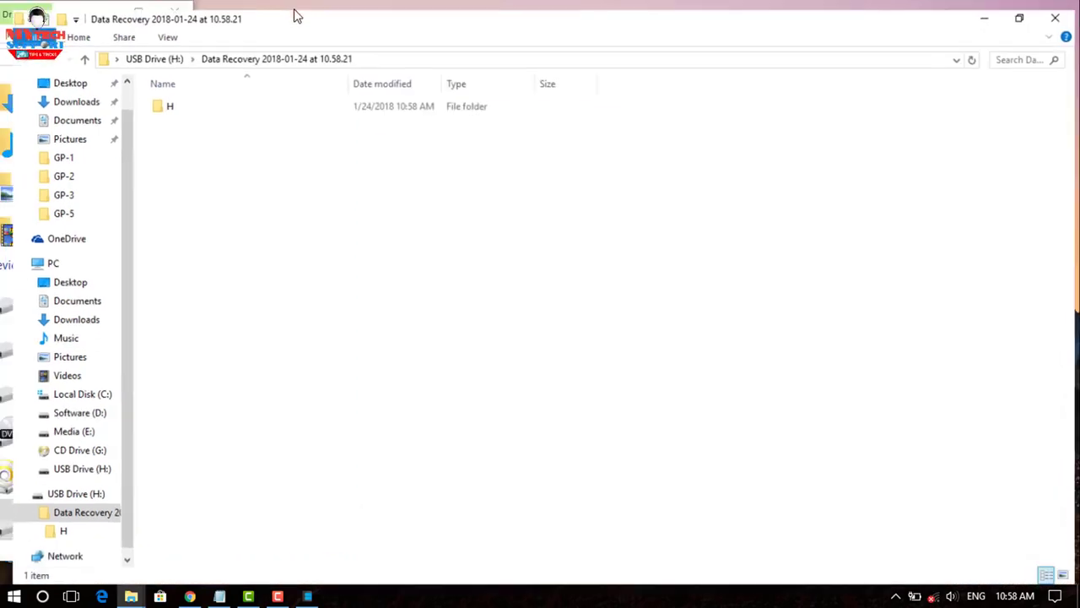
left_click(55, 263)
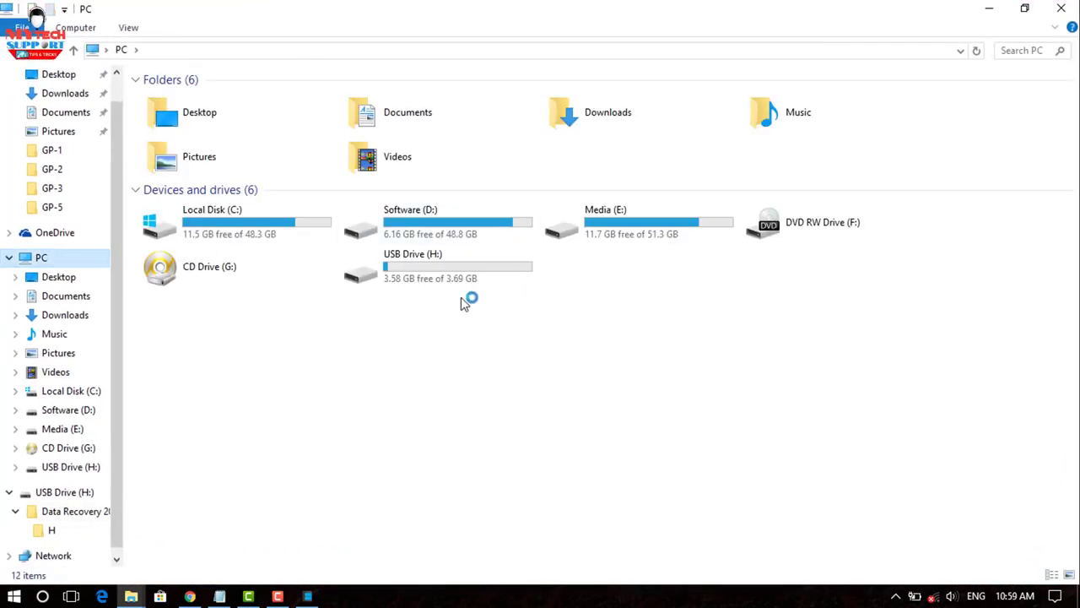
double_click(439, 270)
double_click(211, 142)
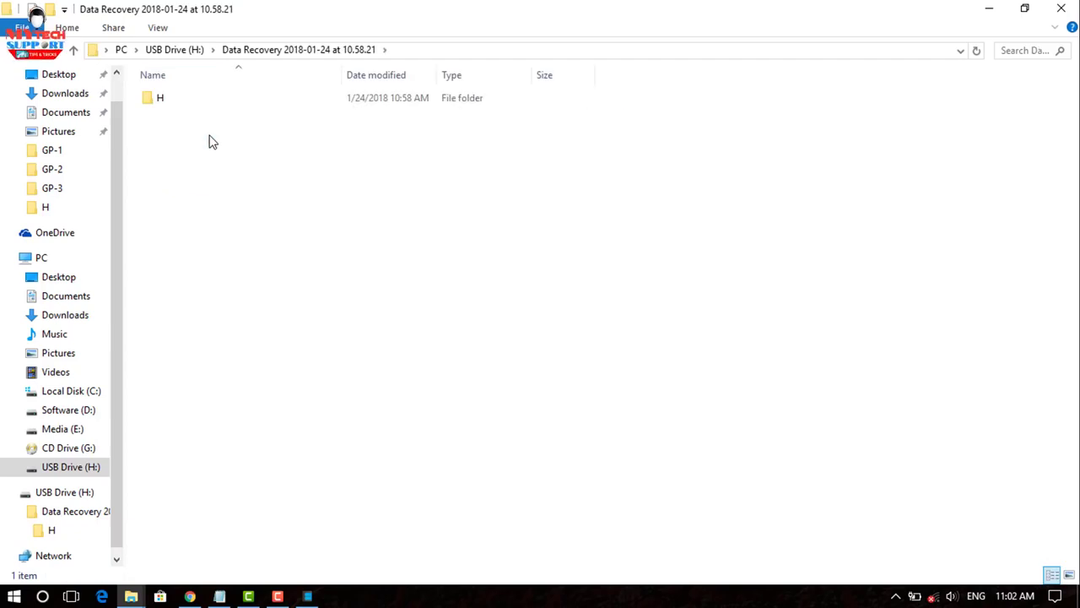
left_click(237, 104)
double_click(237, 104)
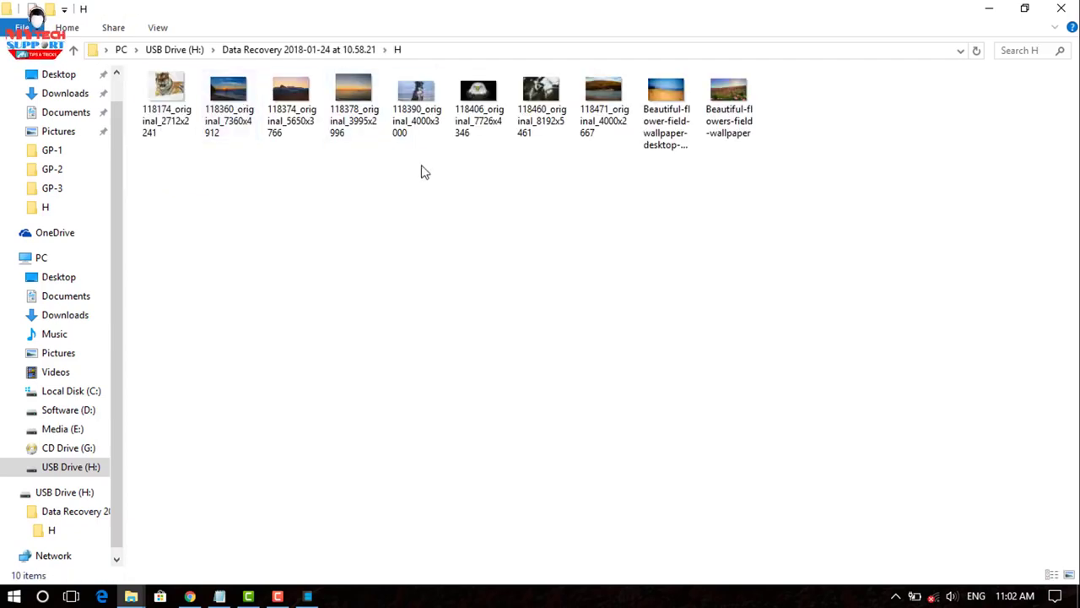
- Display the recovered photos in the H folder as large icons
right_click(518, 216)
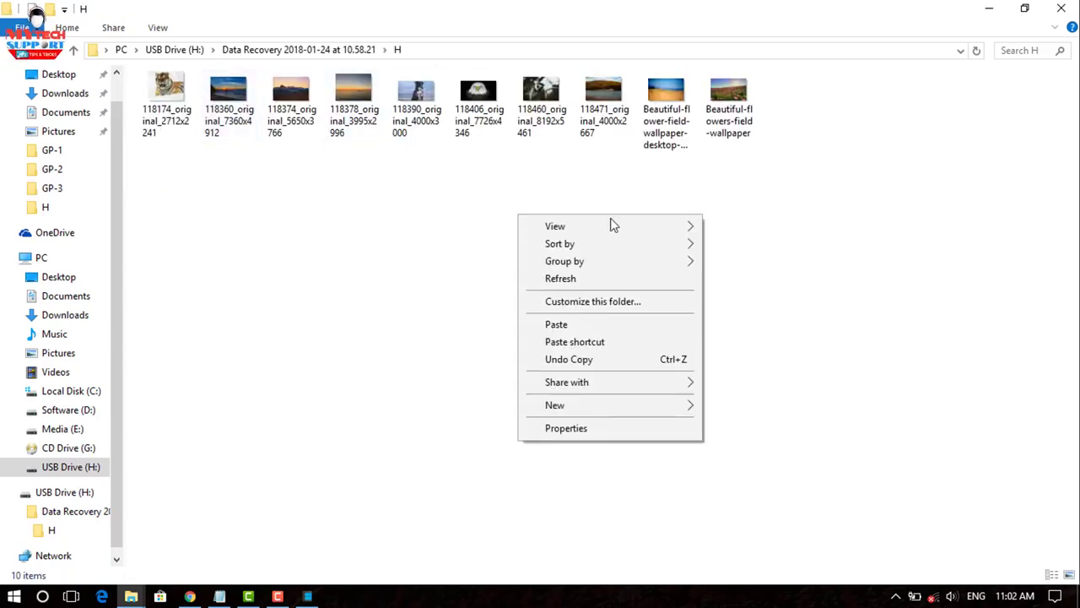
mouse_move(688, 225)
left_click(764, 243)
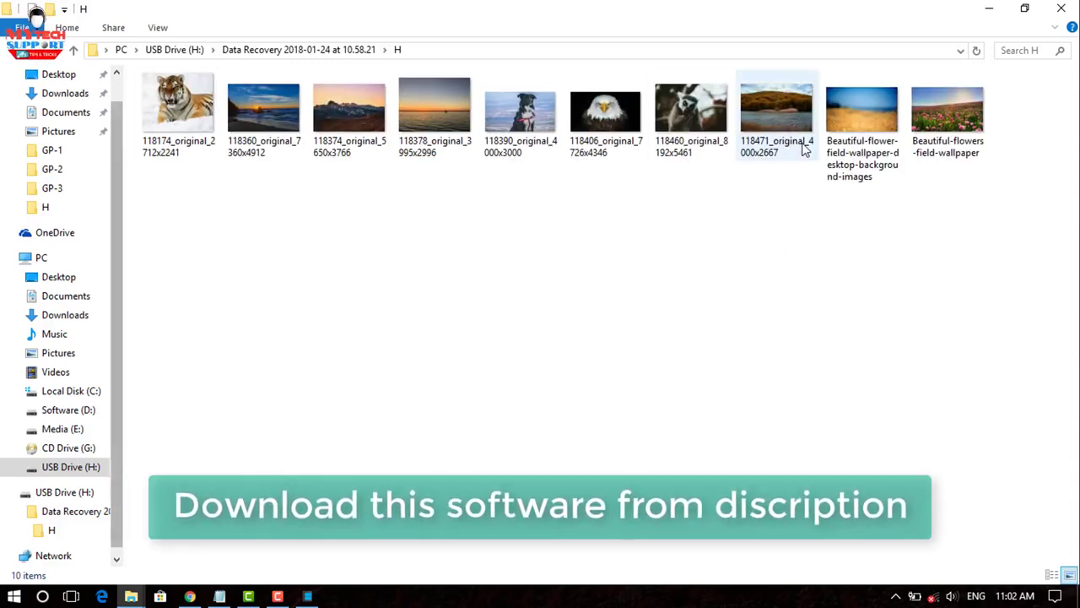
- Go back up from the recovered H folder to the PC overview and switch to Chrome with the Wondershare SD card recovery page
key("alt+Up")
key("alt+Up")
key("alt+Up")
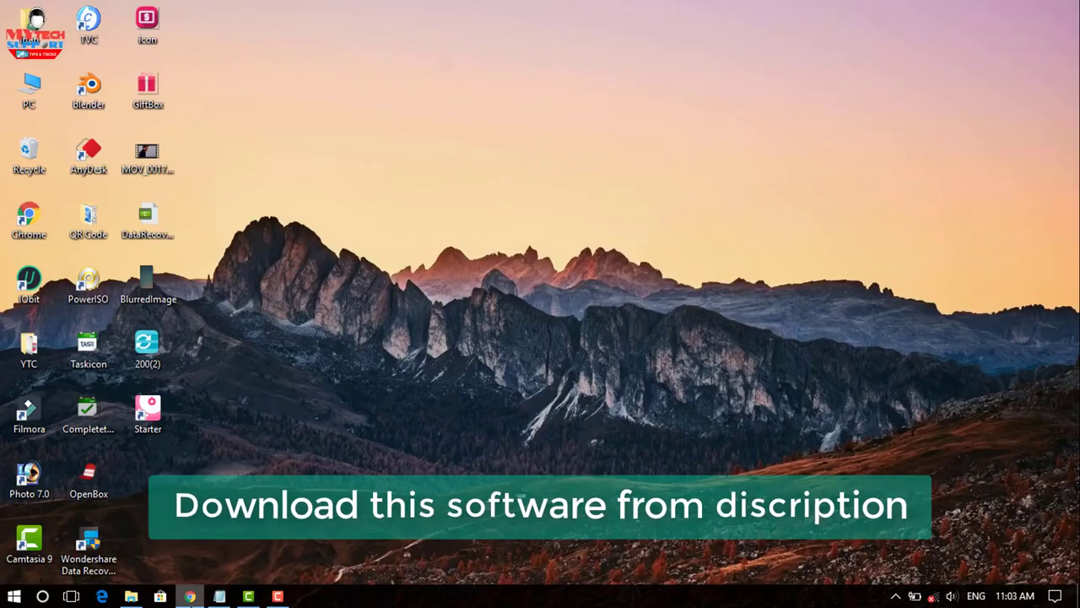
left_click(189, 595)
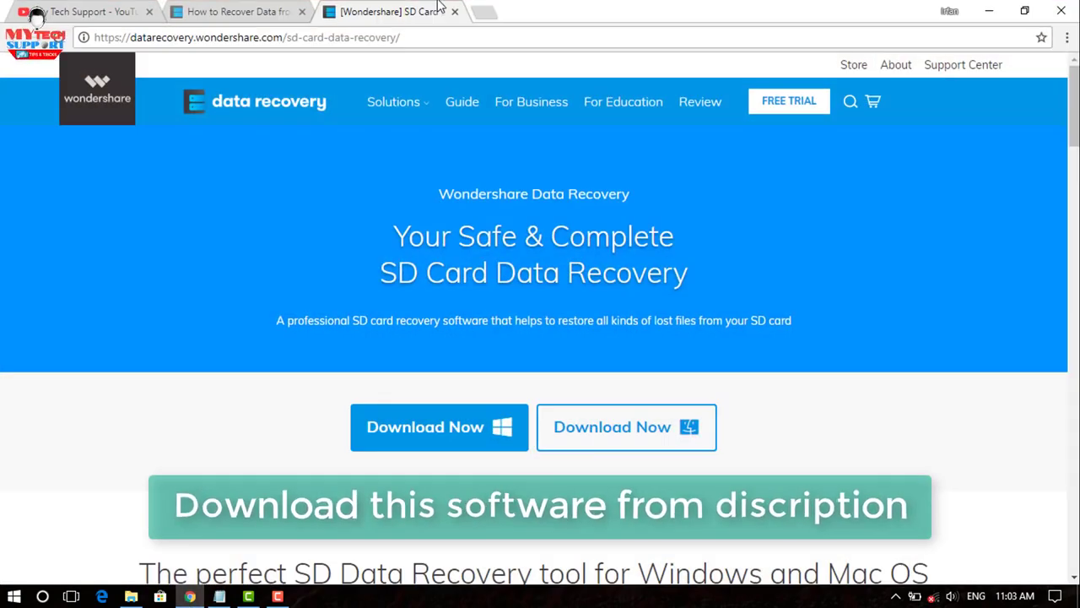